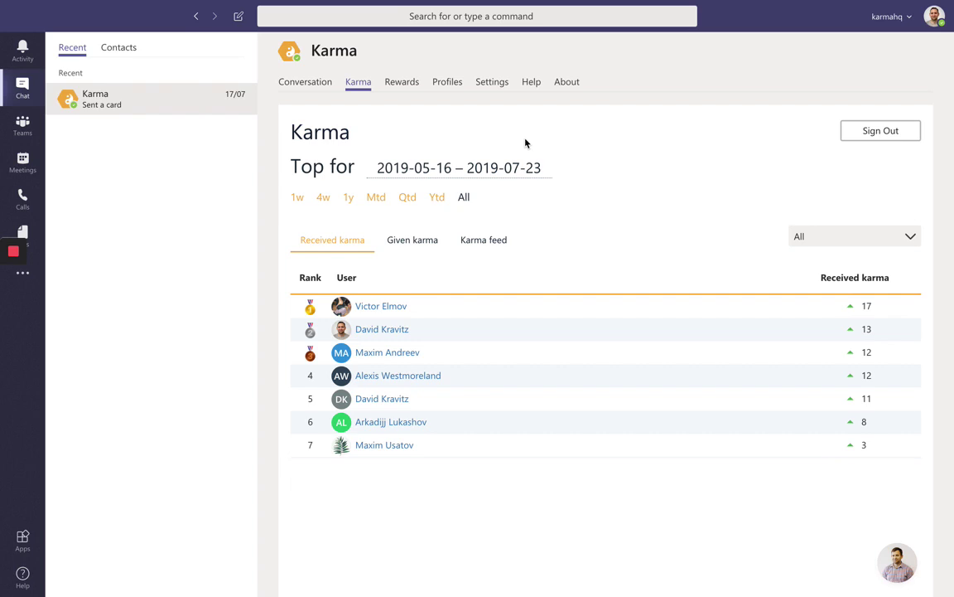
- Open the Karma settings and view the support chat, closing it again
{"action": "left_click", "coordinate": [492, 83]}
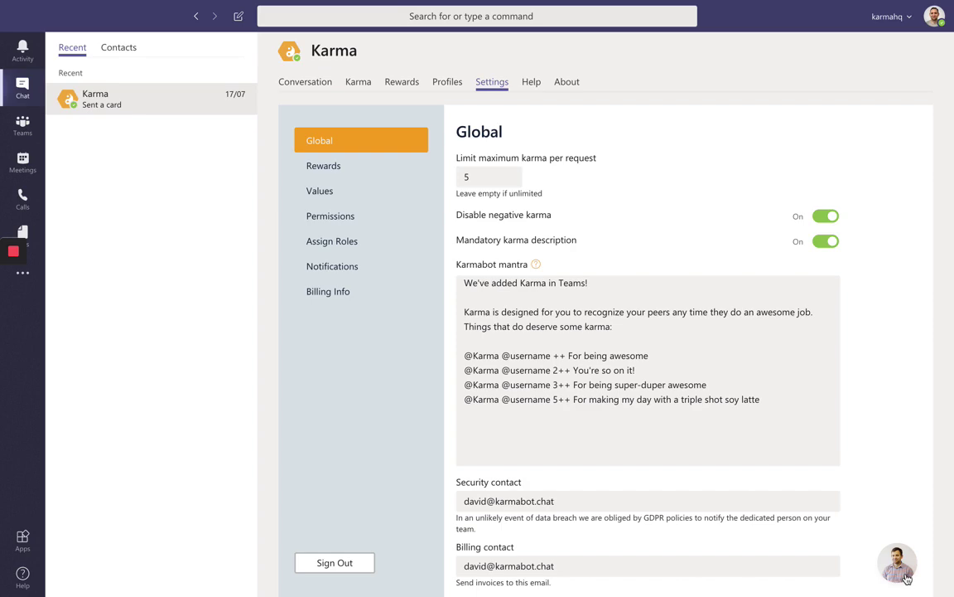
{"action": "left_click", "coordinate": [907, 579]}
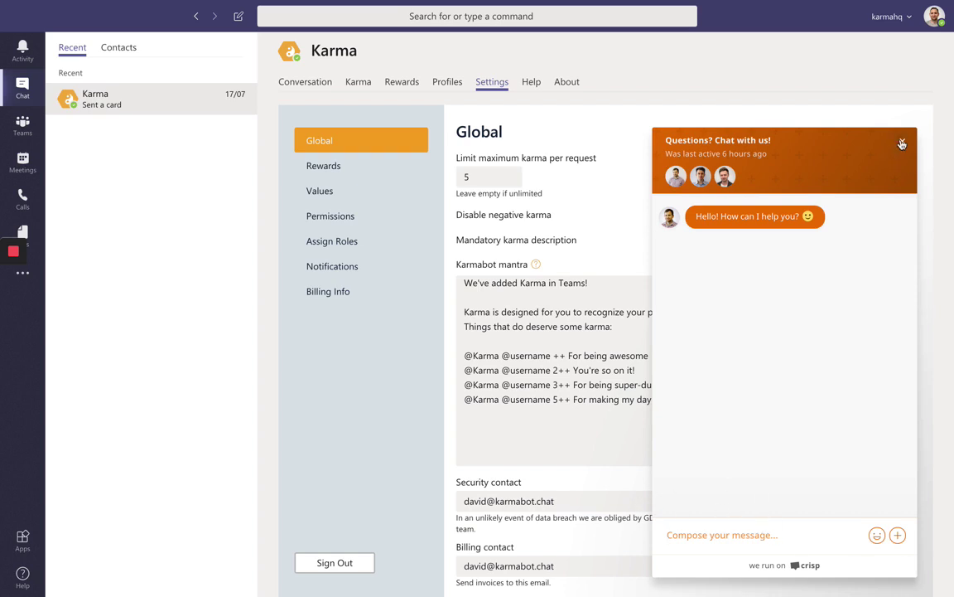
{"action": "left_click", "coordinate": [902, 142]}
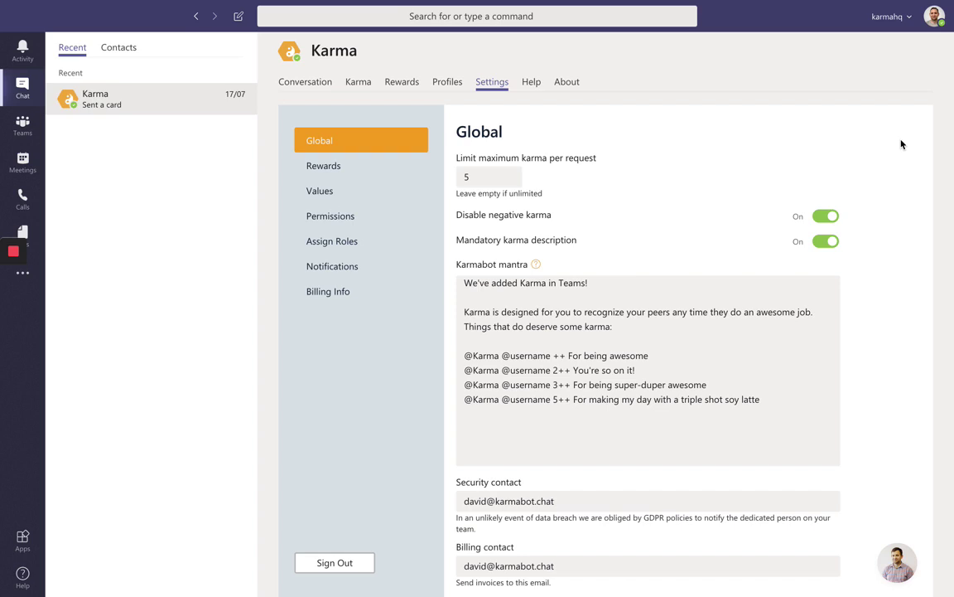
- Set the maximum karma per request to 1 in the global settings
{"action": "left_click_drag", "start_coordinate": [598, 158], "coordinate": [452, 159]}
{"action": "left_click", "coordinate": [740, 152]}
{"action": "left_click_drag", "start_coordinate": [473, 177], "coordinate": [445, 184]}
{"action": "type", "text": "1"}
{"action": "left_click", "coordinate": [682, 192]}
- Review the Karmabot mantra text, its example commands and the security and billing contact fields
{"action": "left_click_drag", "start_coordinate": [462, 351], "coordinate": [763, 406]}
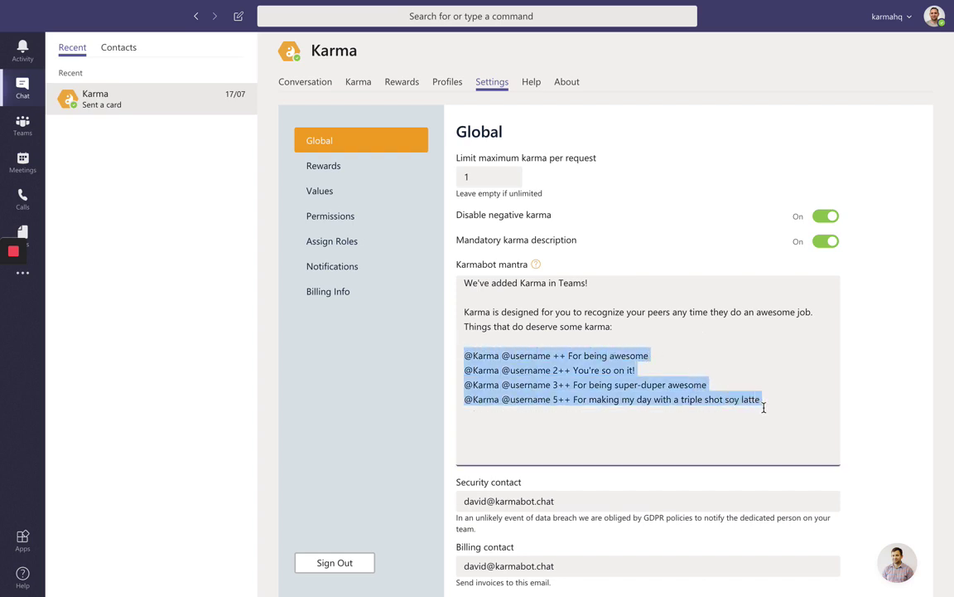
{"action": "left_click", "coordinate": [763, 406]}
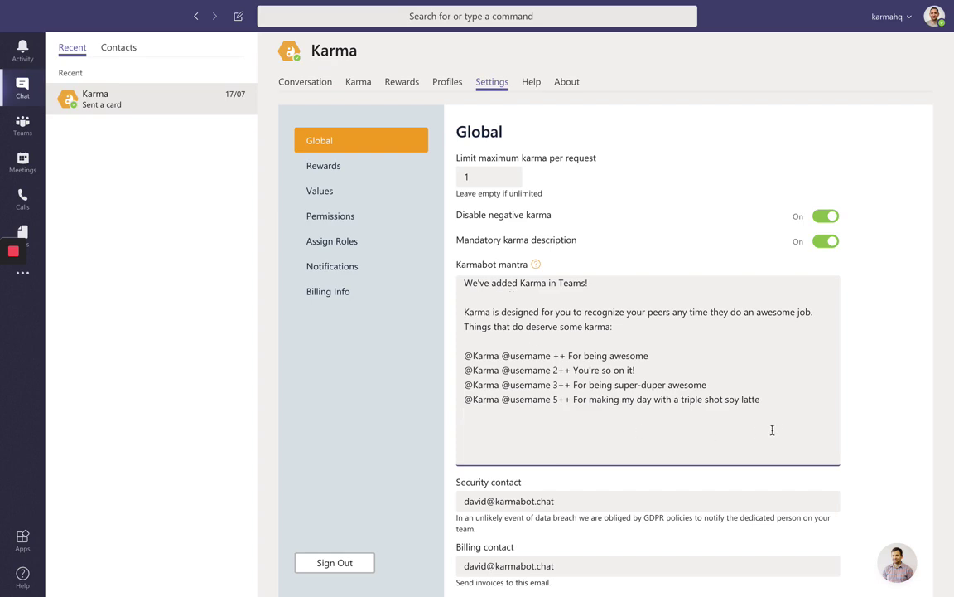
{"action": "left_click_drag", "start_coordinate": [791, 403], "coordinate": [463, 282]}
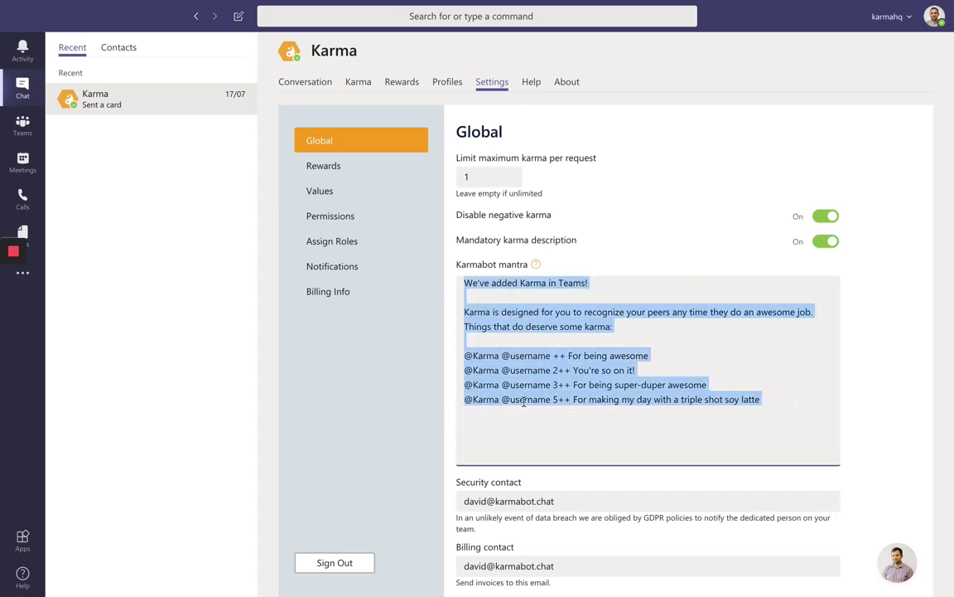
{"action": "left_click", "coordinate": [541, 441]}
{"action": "scroll", "coordinate": [540, 440], "scroll_direction": "down", "scroll_amount": 1}
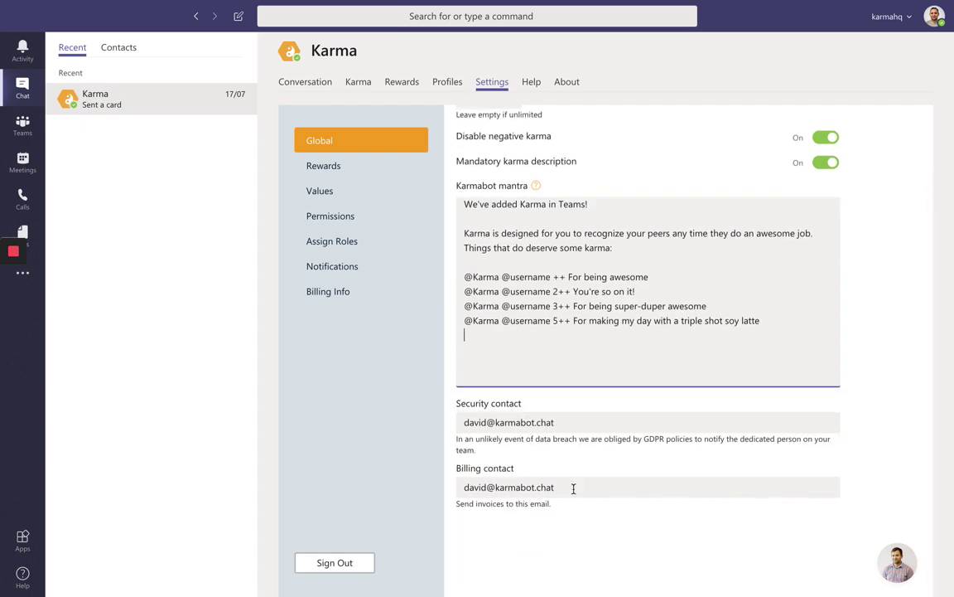
- Set who can request karma to Everyone in the permission settings
{"action": "left_click", "coordinate": [339, 221]}
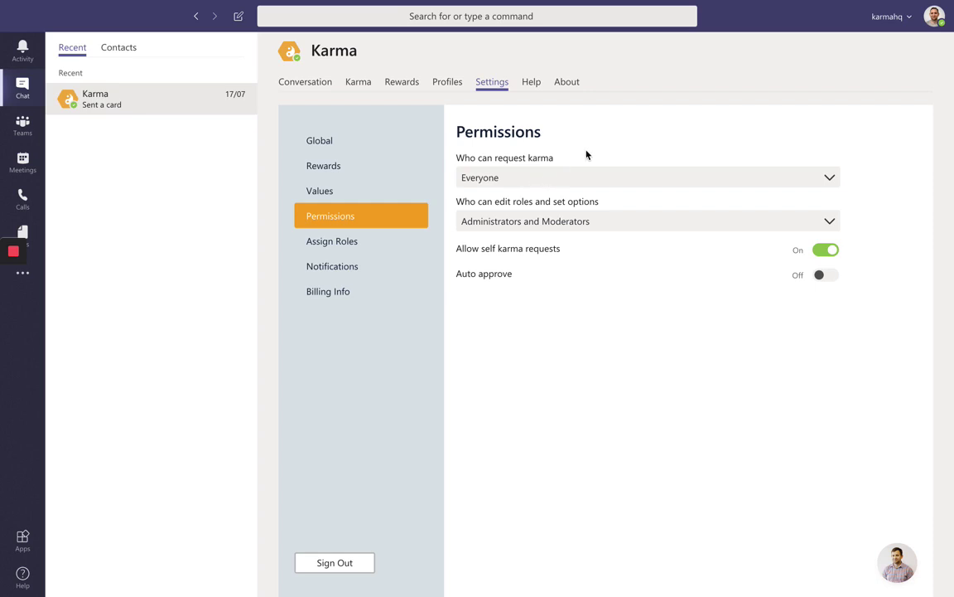
{"action": "left_click", "coordinate": [608, 178]}
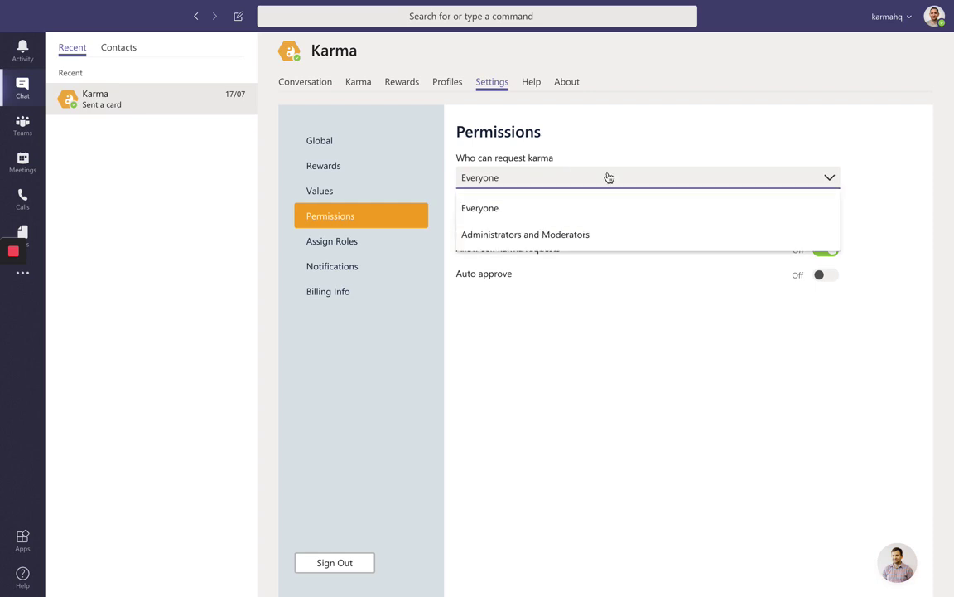
{"action": "left_click", "coordinate": [607, 209]}
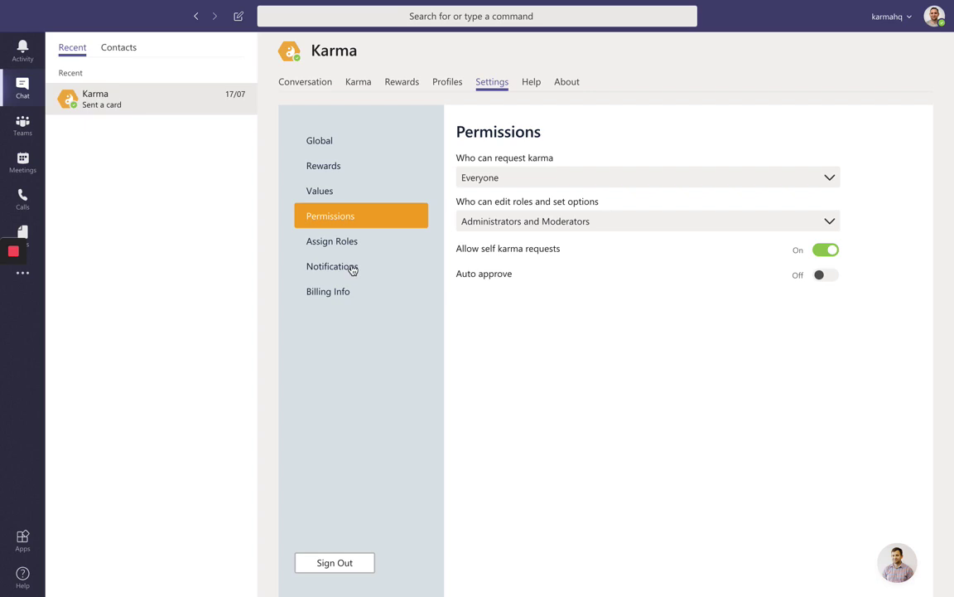
- Check which role types can be assigned to the first team member in the role assignments
{"action": "left_click", "coordinate": [339, 242]}
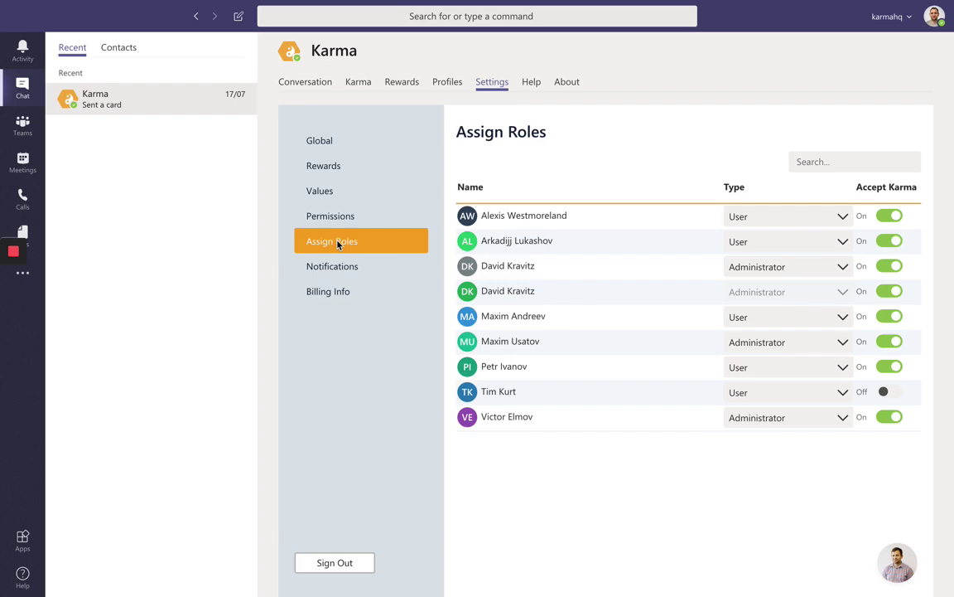
{"action": "left_click", "coordinate": [780, 226]}
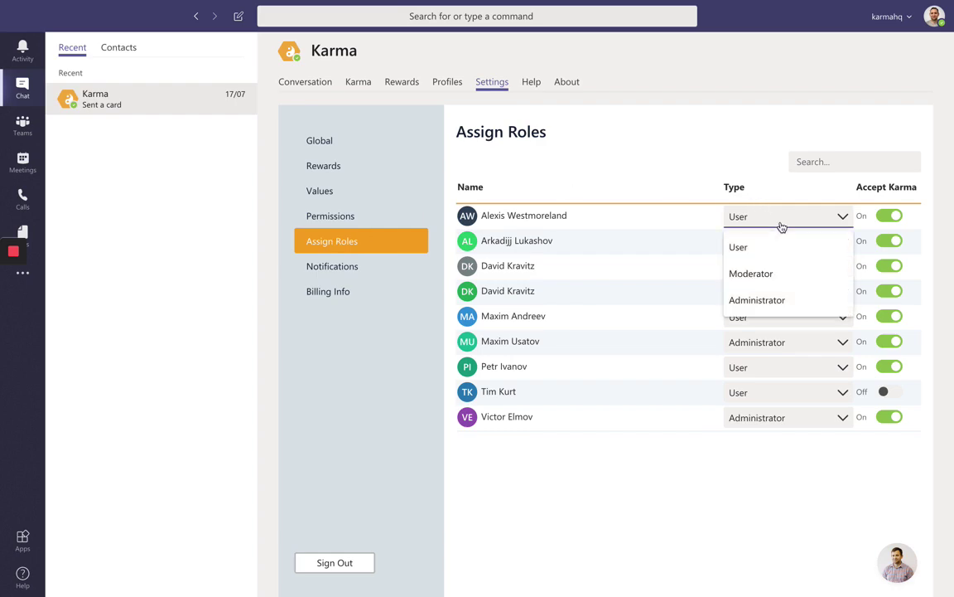
{"action": "left_click", "coordinate": [761, 492]}
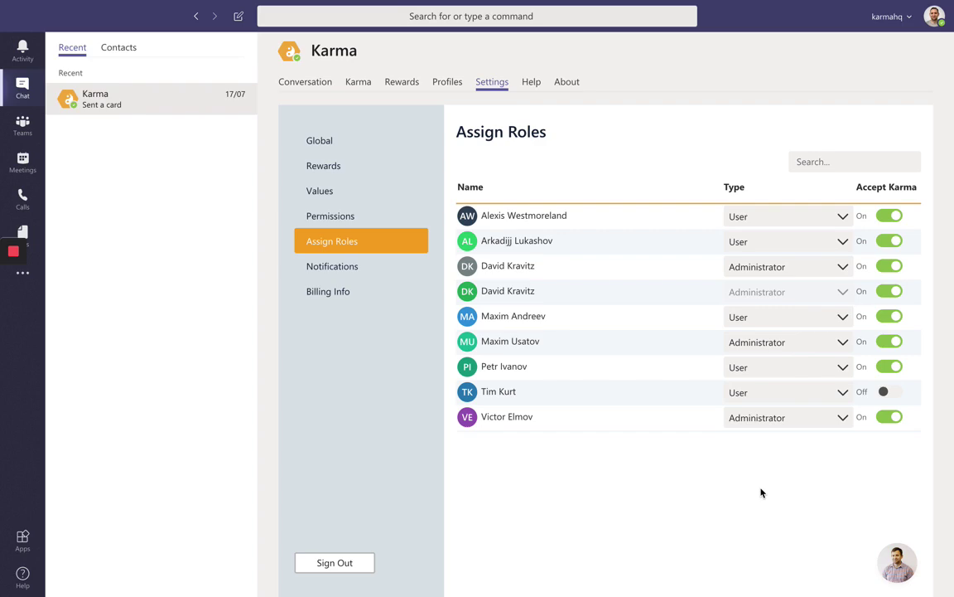
{"action": "left_click", "coordinate": [792, 218]}
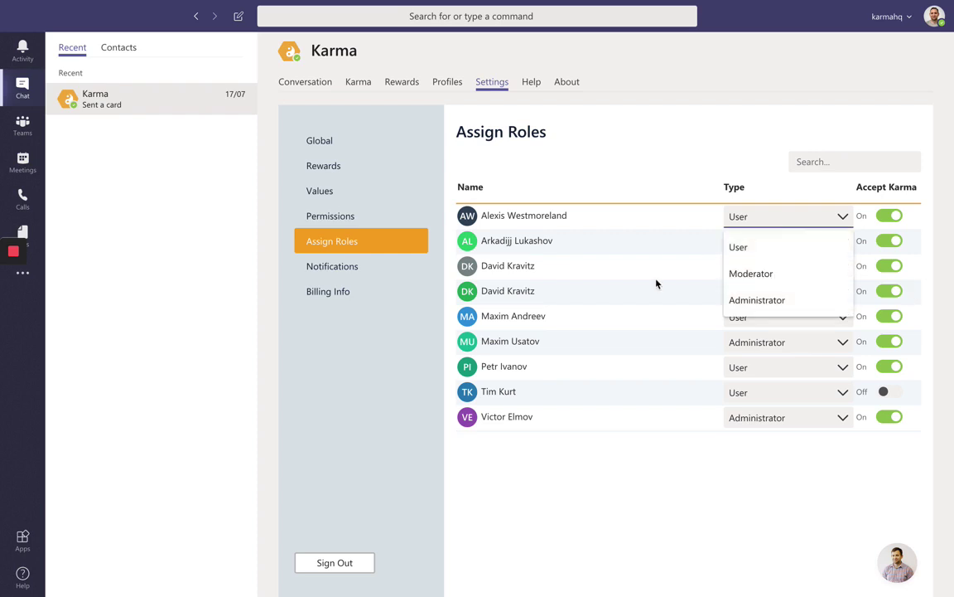
{"action": "left_click", "coordinate": [547, 454]}
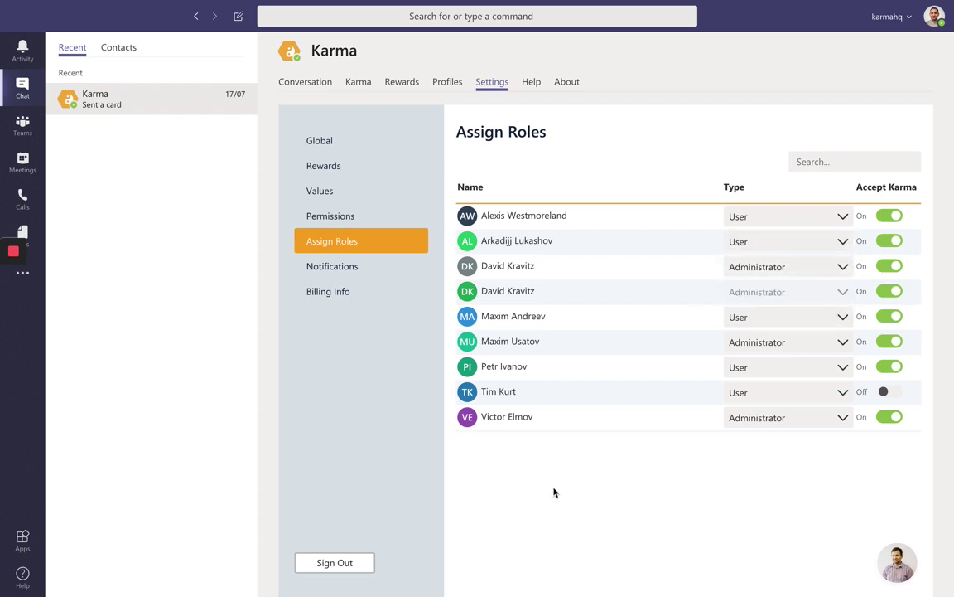
- Review the company values defined for Karma, with their titles and descriptions
{"action": "left_click", "coordinate": [325, 193]}
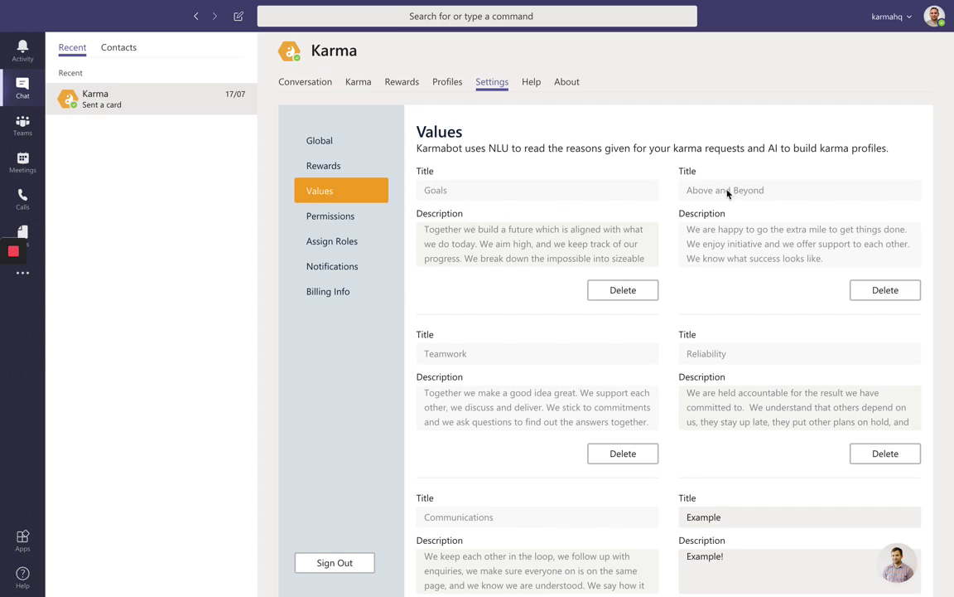
{"action": "scroll", "coordinate": [500, 396], "scroll_direction": "down", "scroll_amount": 3}
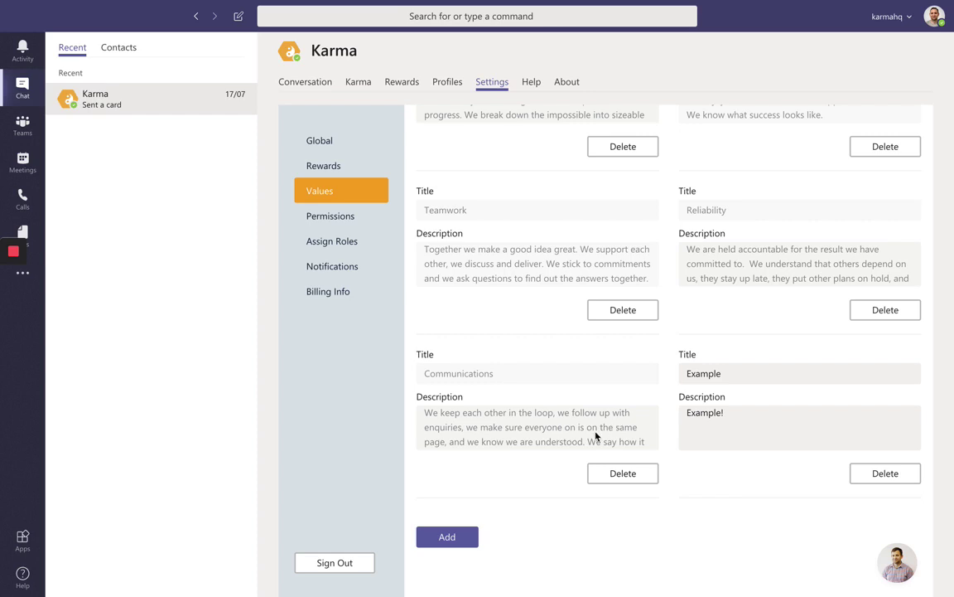
{"action": "scroll", "coordinate": [746, 139], "scroll_direction": "up", "scroll_amount": 3}
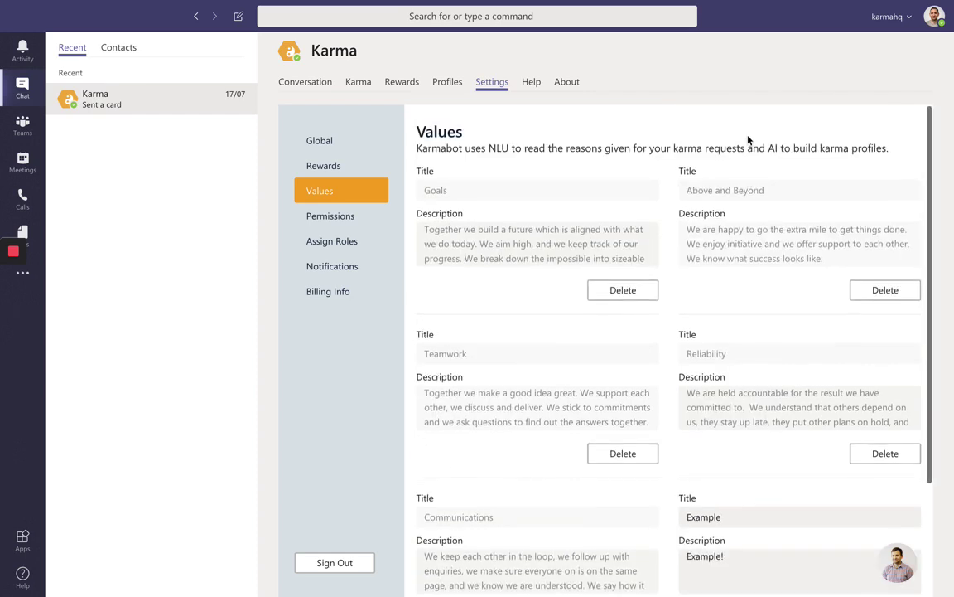
{"action": "scroll", "coordinate": [748, 140], "scroll_direction": "down", "scroll_amount": 3}
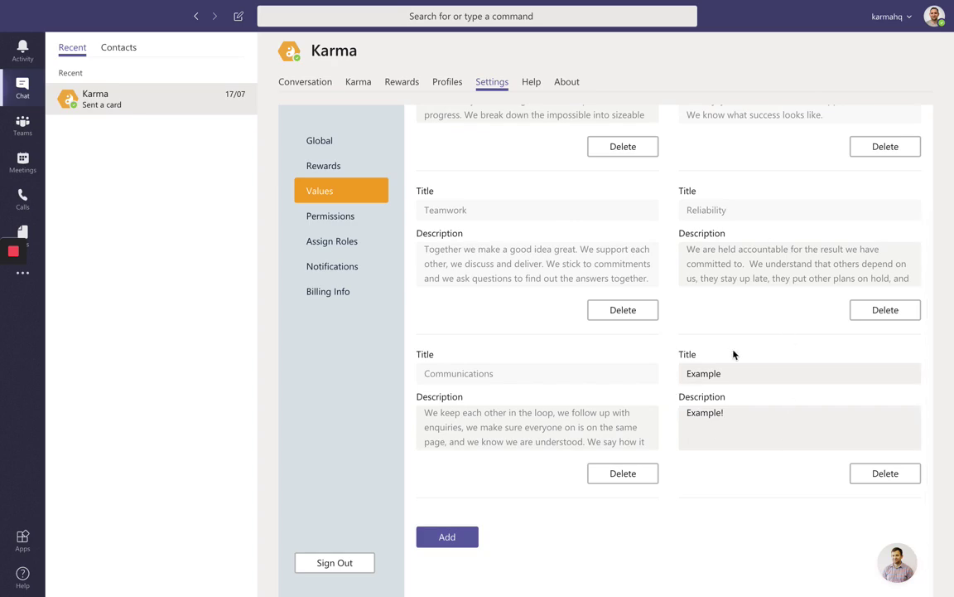
{"action": "scroll", "coordinate": [821, 459], "scroll_direction": "up", "scroll_amount": 3}
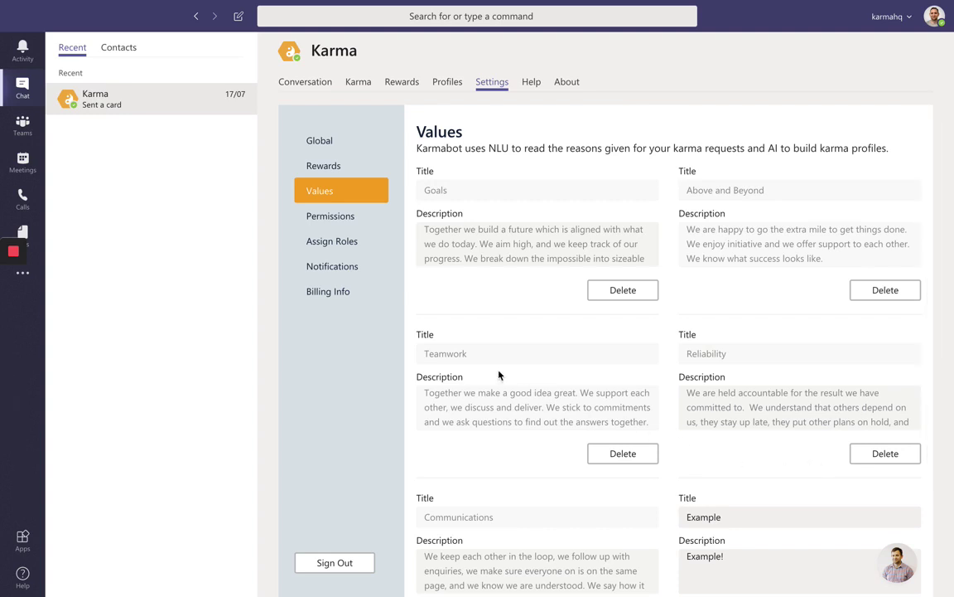
- Add the suggested "I love my team" reward with a price of 10 and save it
{"action": "left_click", "coordinate": [324, 168]}
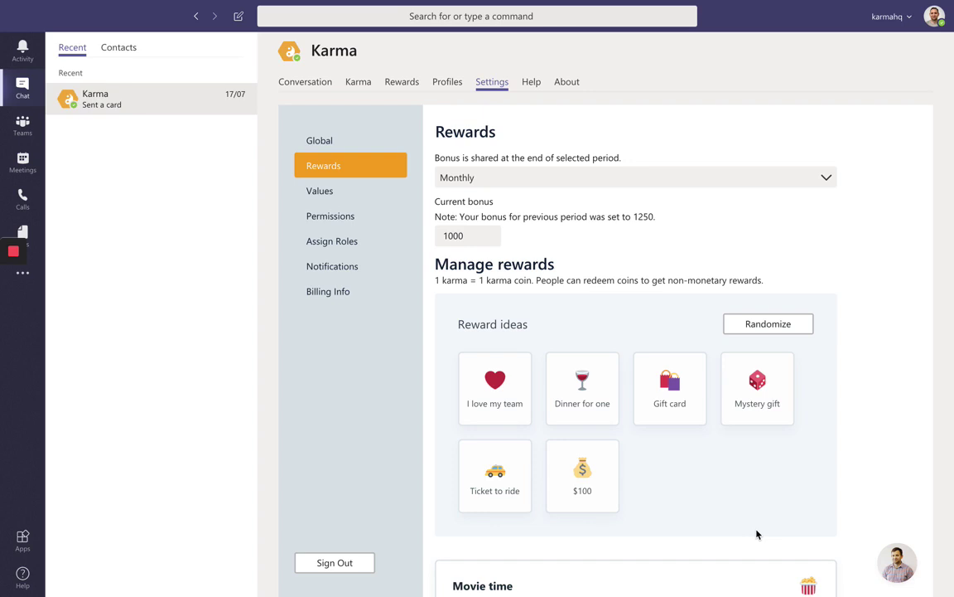
{"action": "scroll", "coordinate": [551, 401], "scroll_direction": "down", "scroll_amount": 3}
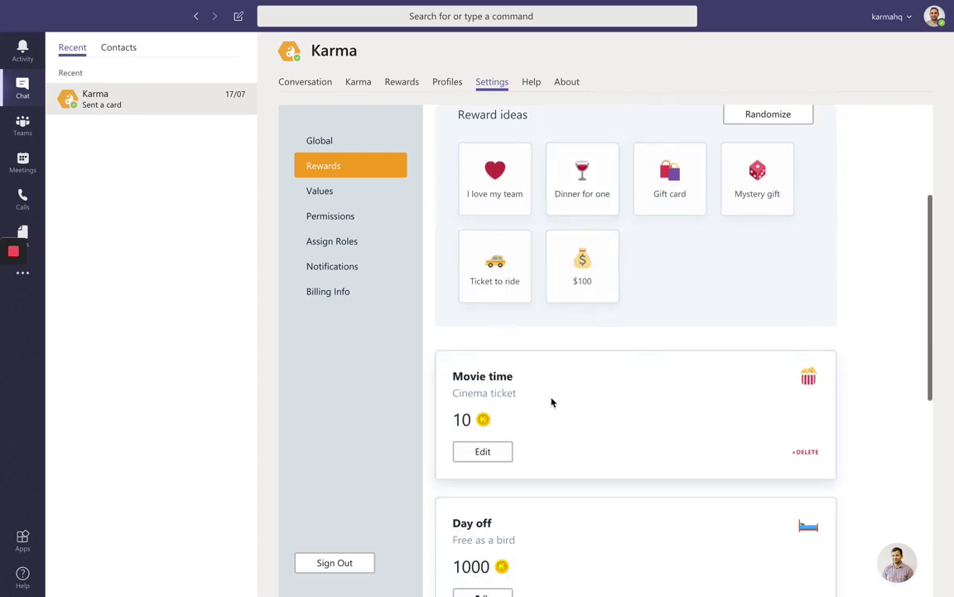
{"action": "scroll", "coordinate": [551, 402], "scroll_direction": "up", "scroll_amount": 3}
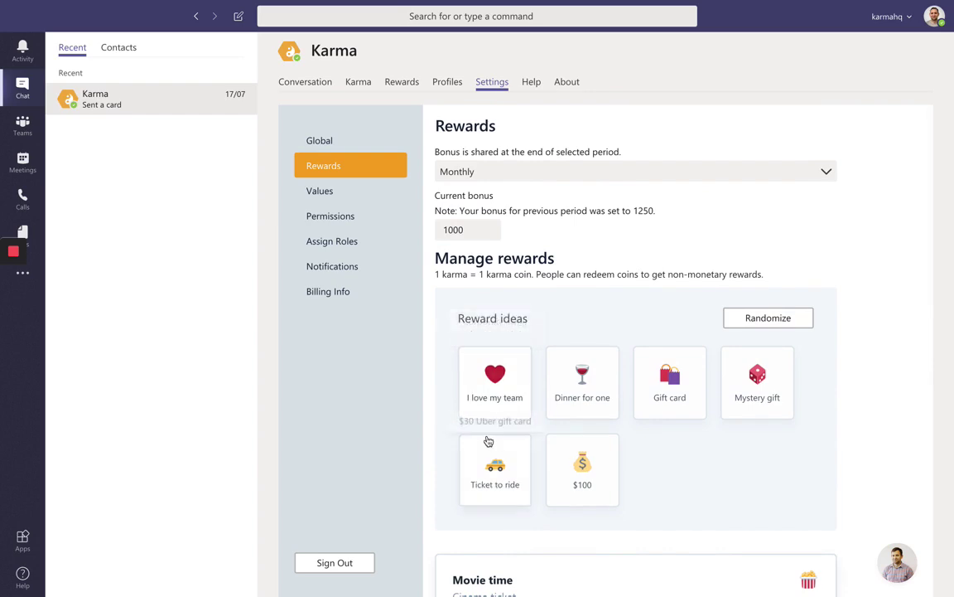
{"action": "left_click", "coordinate": [493, 388]}
{"action": "left_click", "coordinate": [471, 421]}
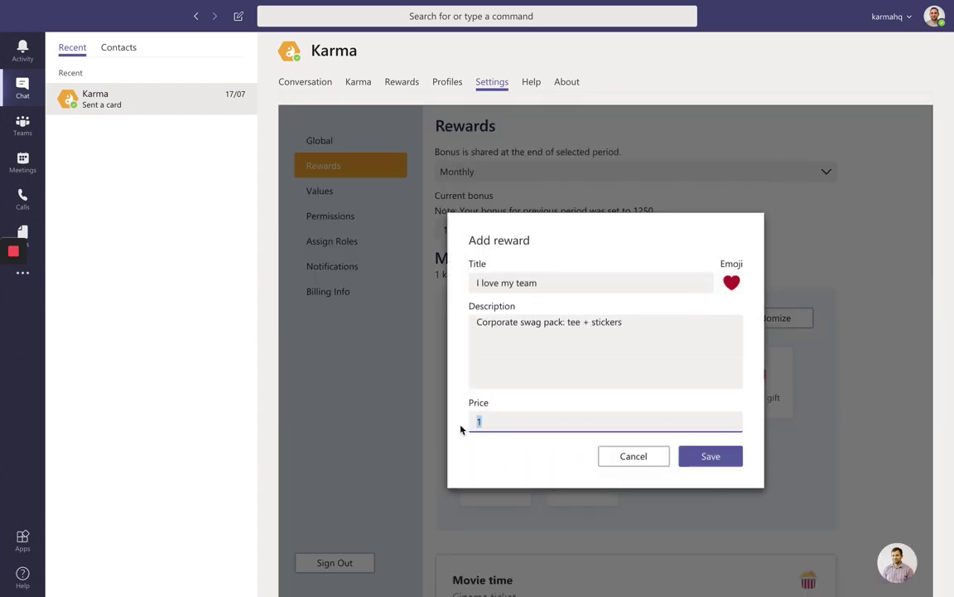
{"action": "type", "text": "10"}
{"action": "left_click", "coordinate": [717, 458]}
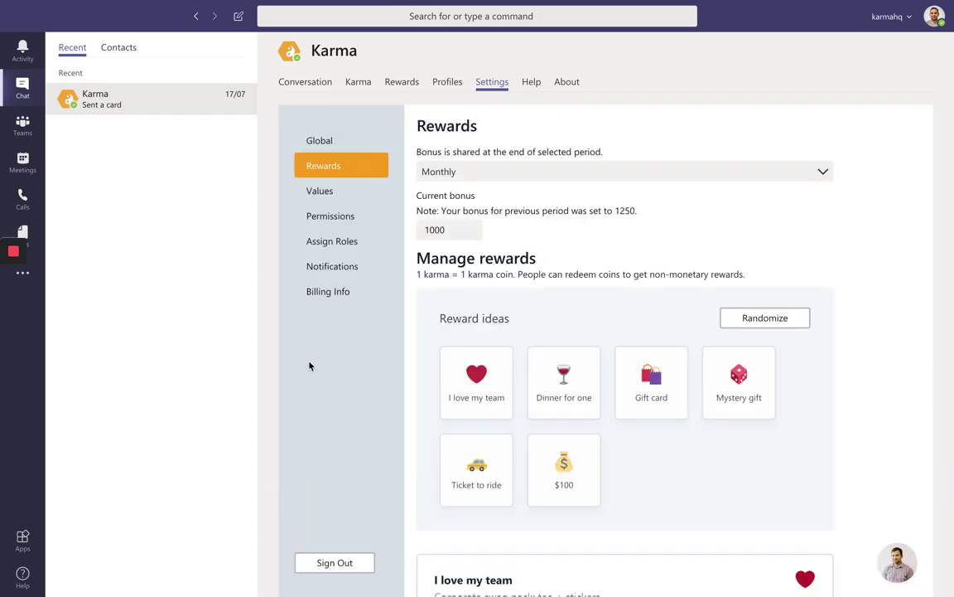
- Review the subscription, next payment and invoice list in the billing information, and view the notification settings
{"action": "left_click", "coordinate": [331, 293]}
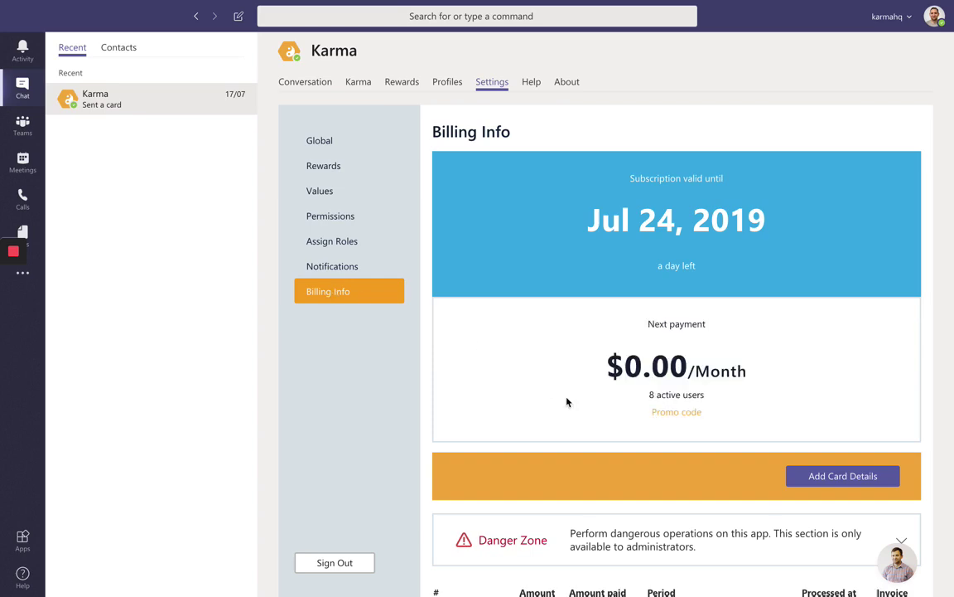
{"action": "scroll", "coordinate": [567, 400], "scroll_direction": "down", "scroll_amount": 3}
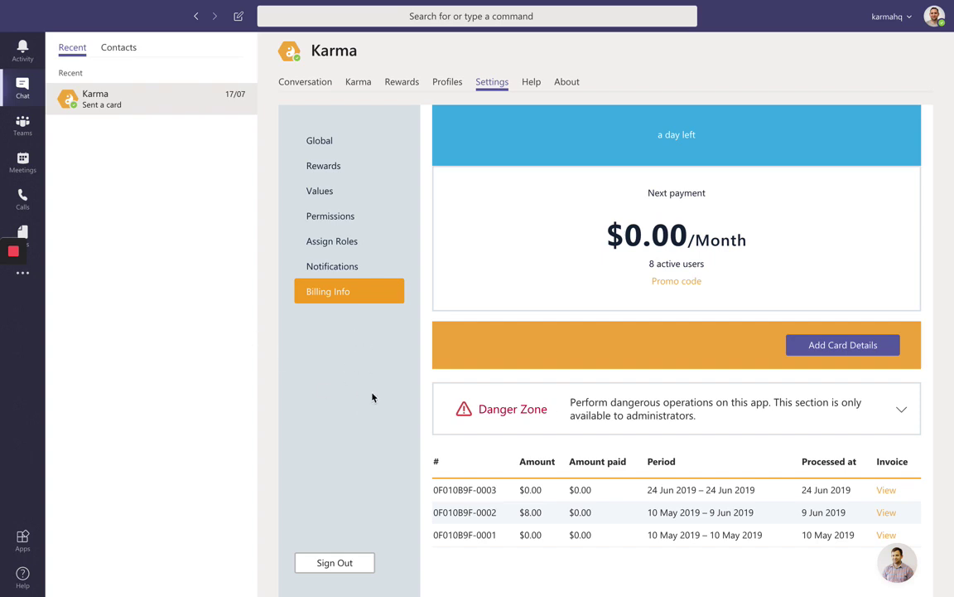
{"action": "left_click", "coordinate": [331, 271]}
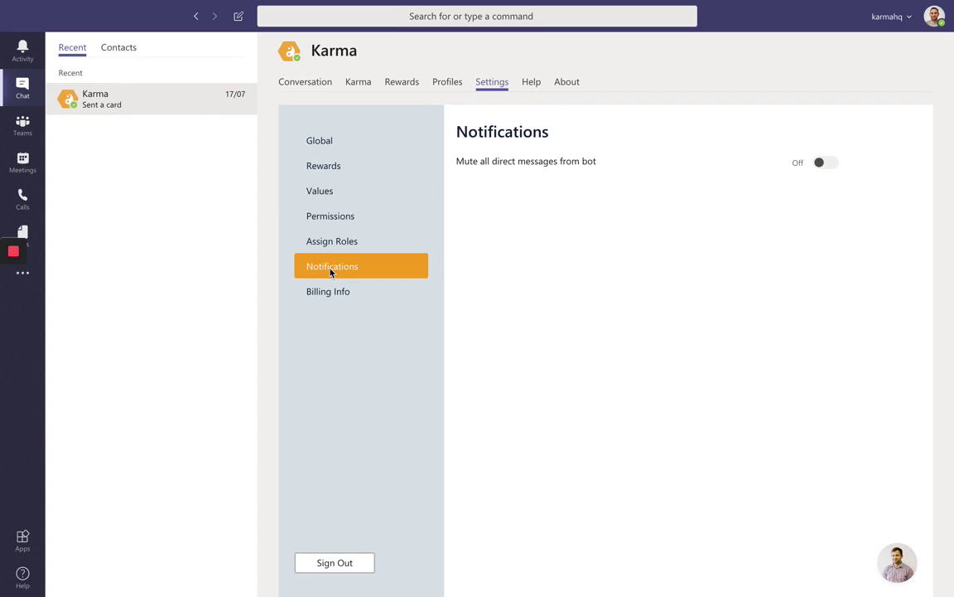